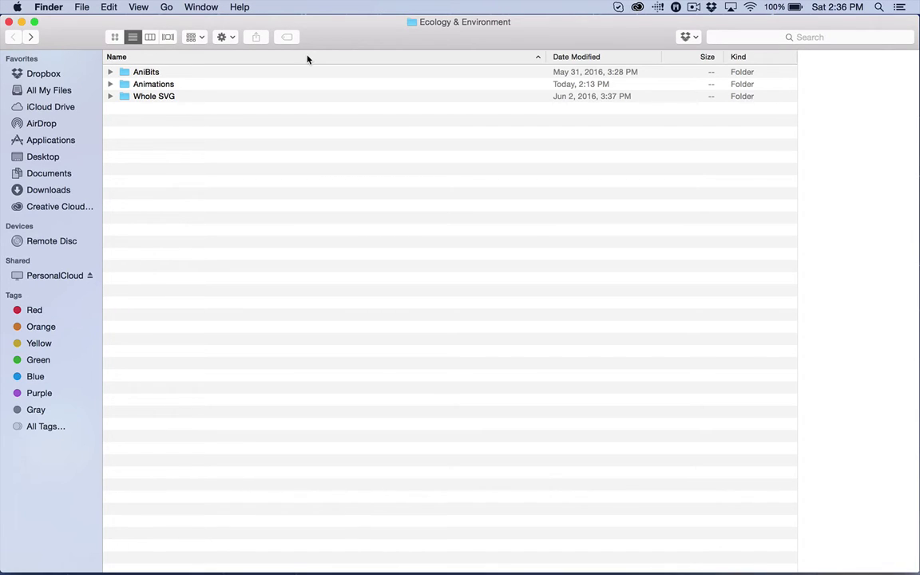
Step: Open the Animations folder in Ecology & Environment to show its SWF animation files
double_click(147, 84)
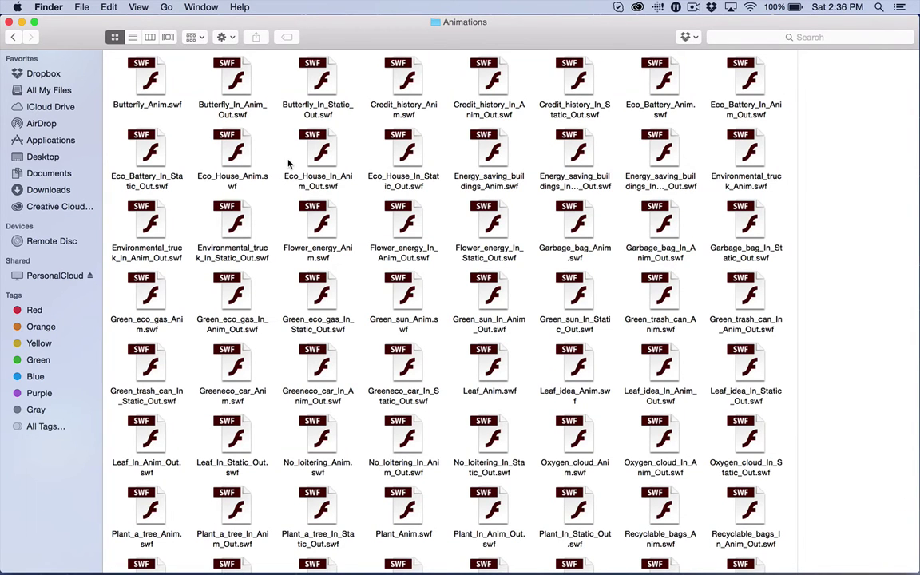
Step: Bring SwfExporter forward and reload the Animations folder through its folder chooser
mouse_move(435, 563)
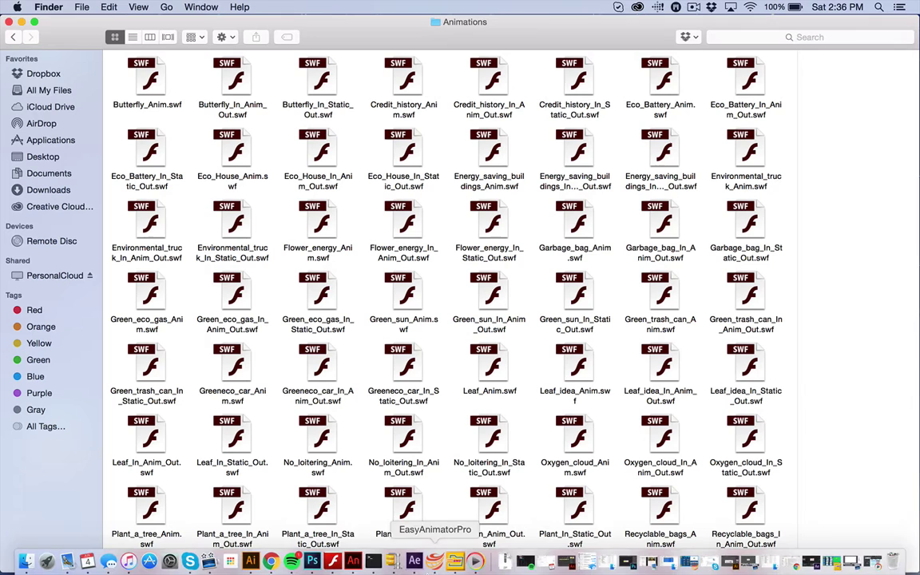
click(455, 563)
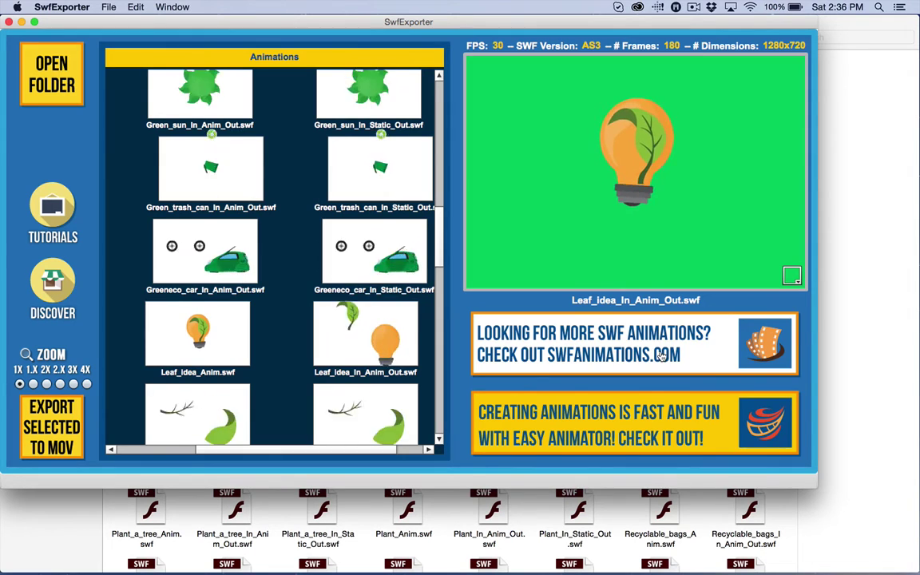
click(54, 70)
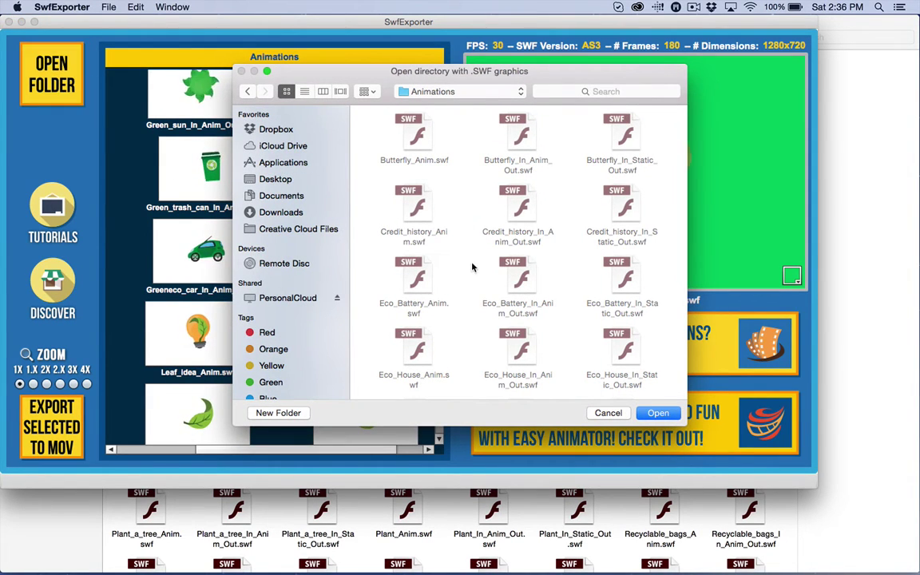
click(248, 92)
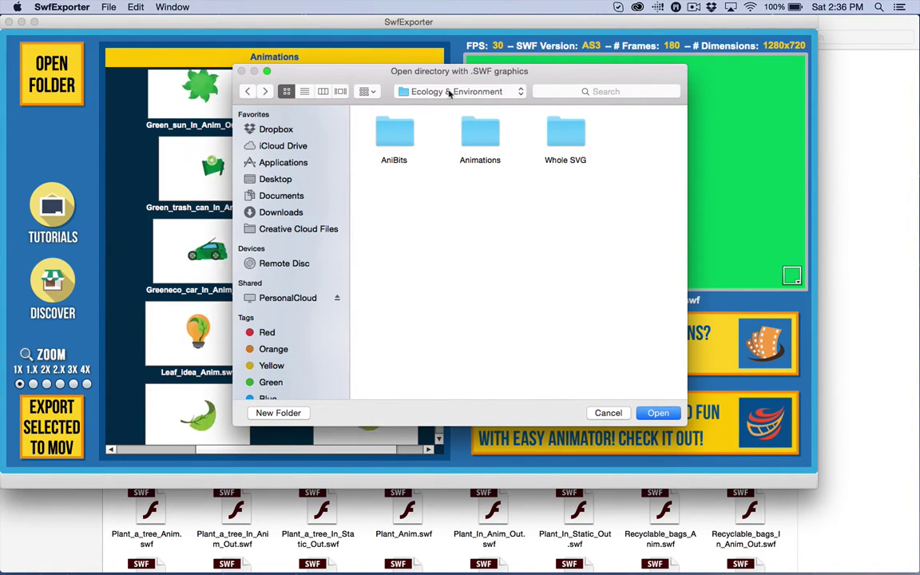
double_click(475, 134)
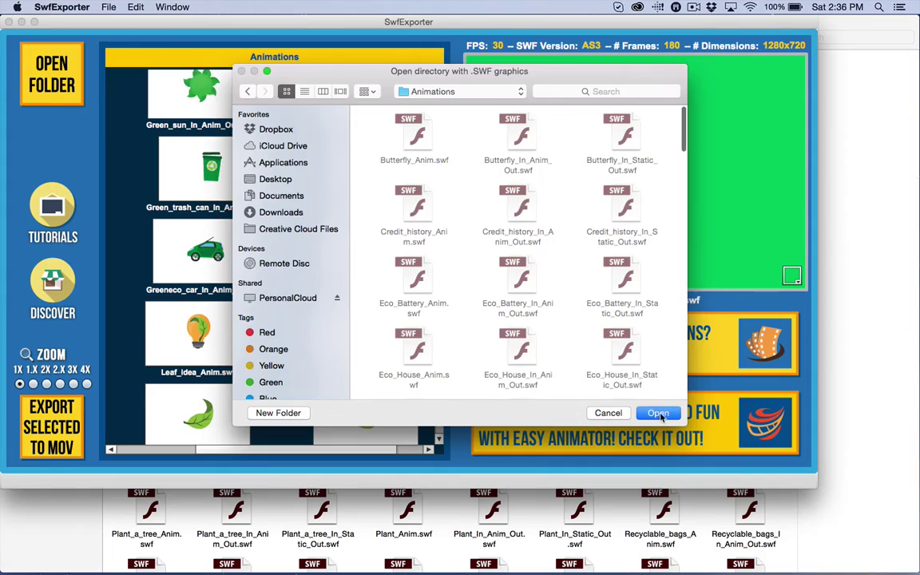
key(Return)
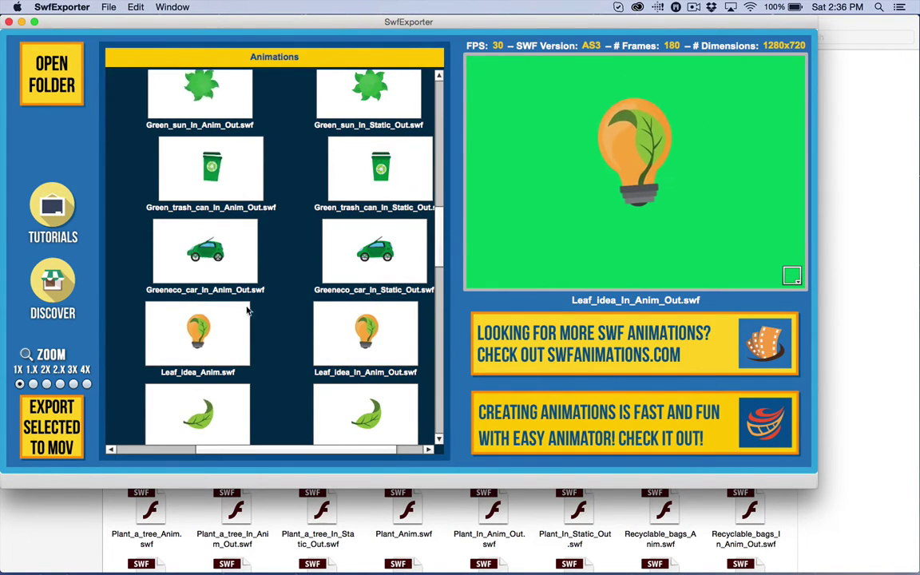
Step: Preview the Greeneco_car and Green_trash_can_In_Static_Out animations, then return to the list's top
click(377, 242)
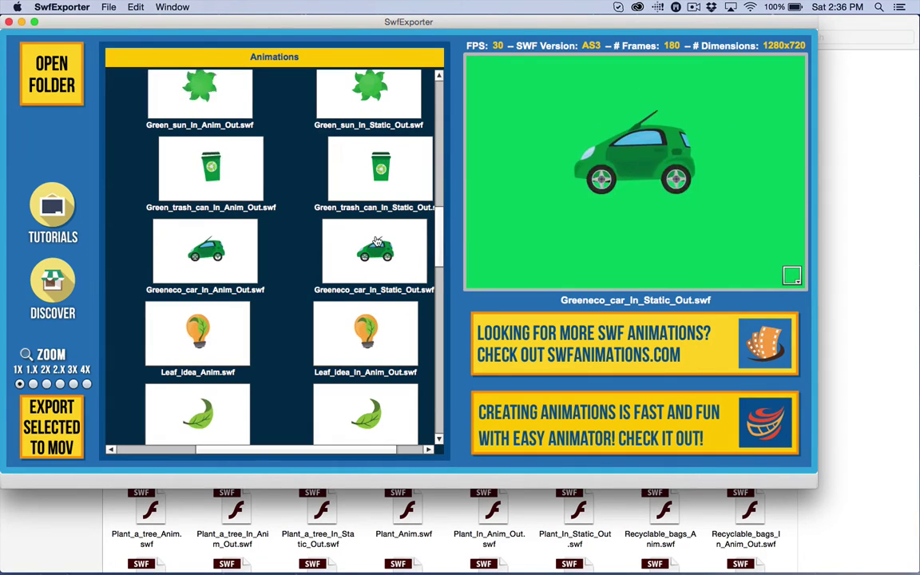
click(394, 186)
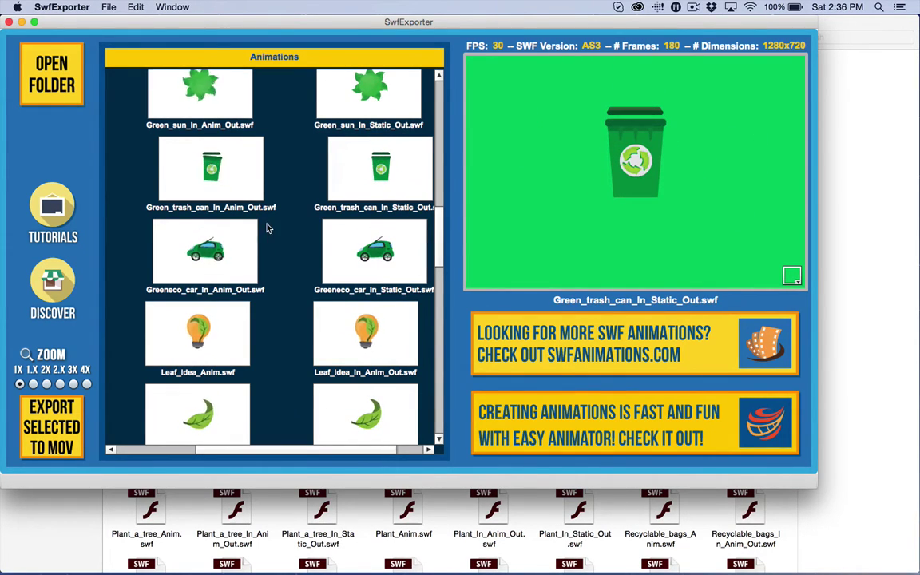
scroll(264, 228, down, 5)
scroll(258, 206, up, 10)
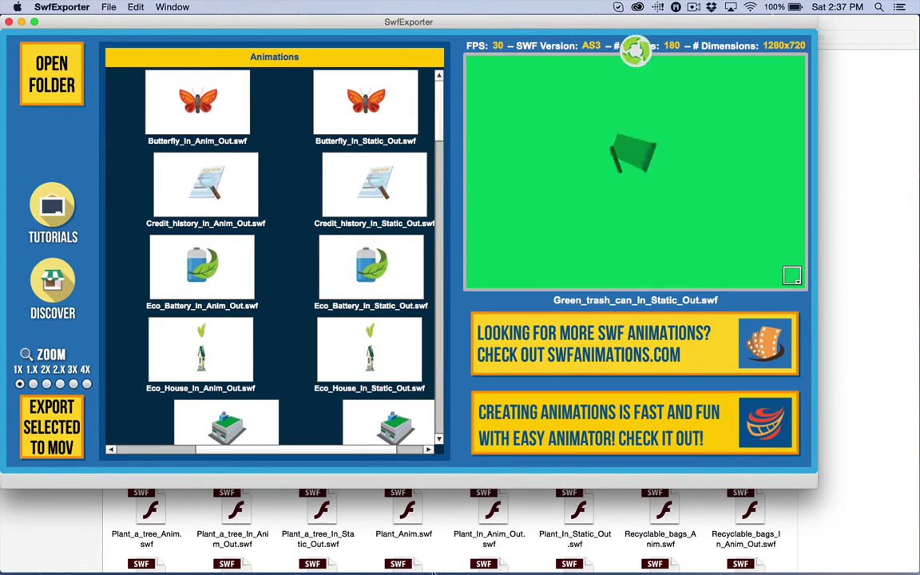
Step: In Explaindio, preview the three scenes and open the third, lightbulb scene's canvas
click(485, 565)
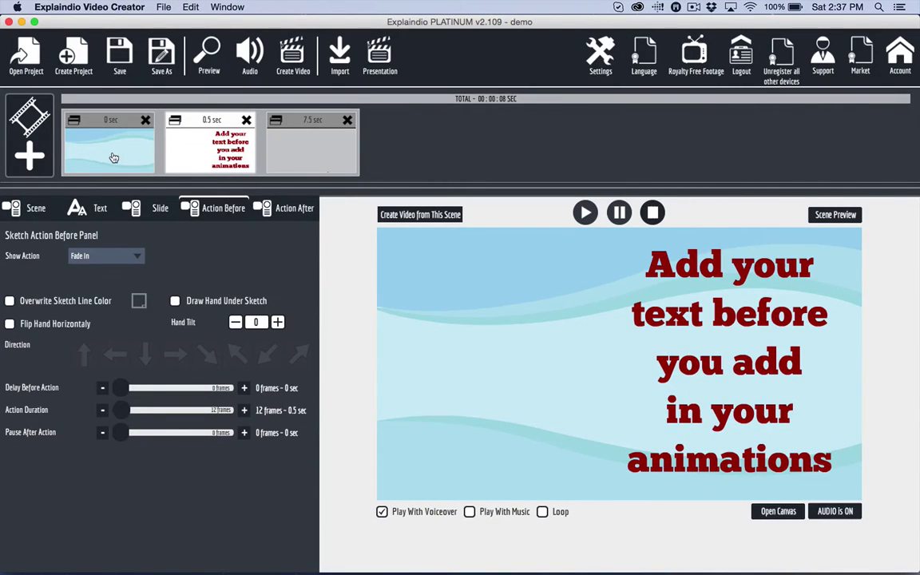
click(99, 141)
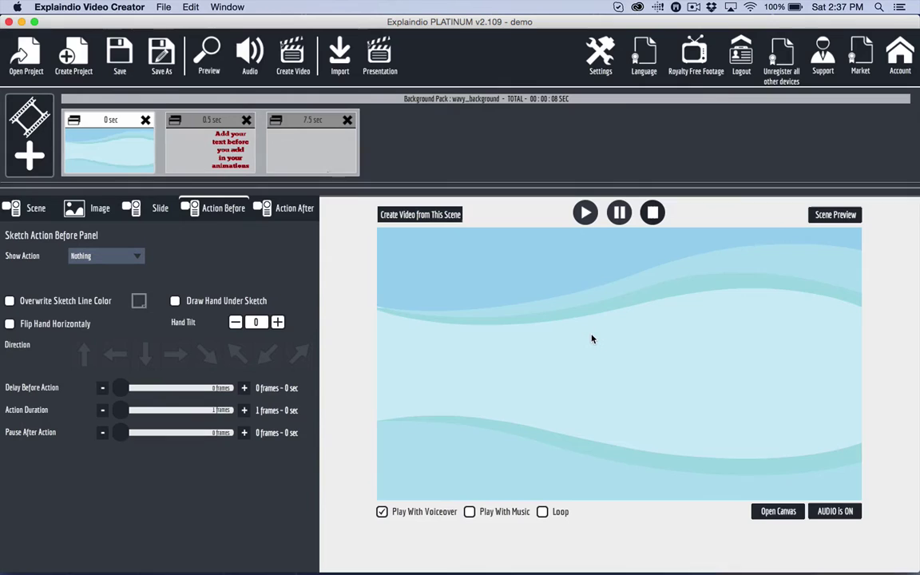
click(214, 127)
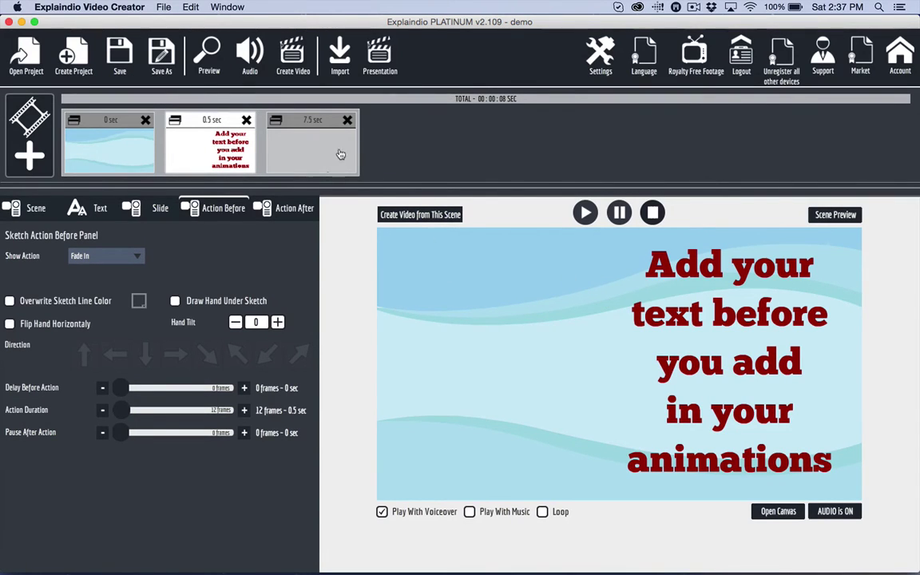
click(305, 139)
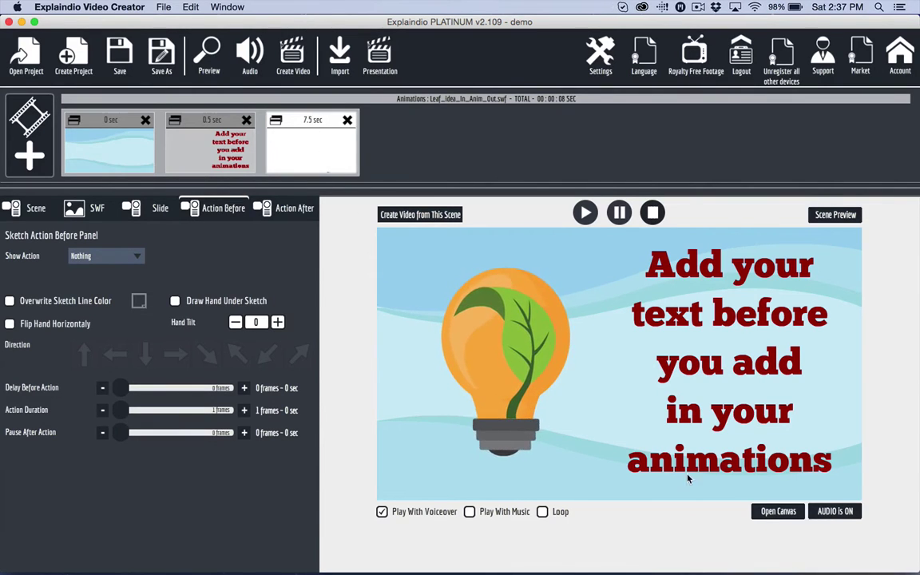
click(776, 512)
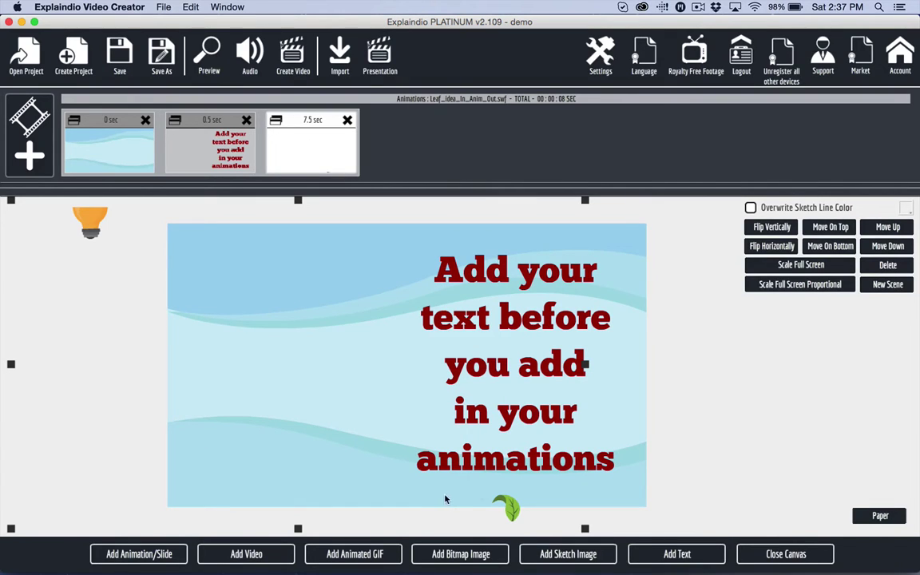
Step: Cancel the Flash animation import, then shrink the lightbulb animation and nudge it left beside the text
click(124, 559)
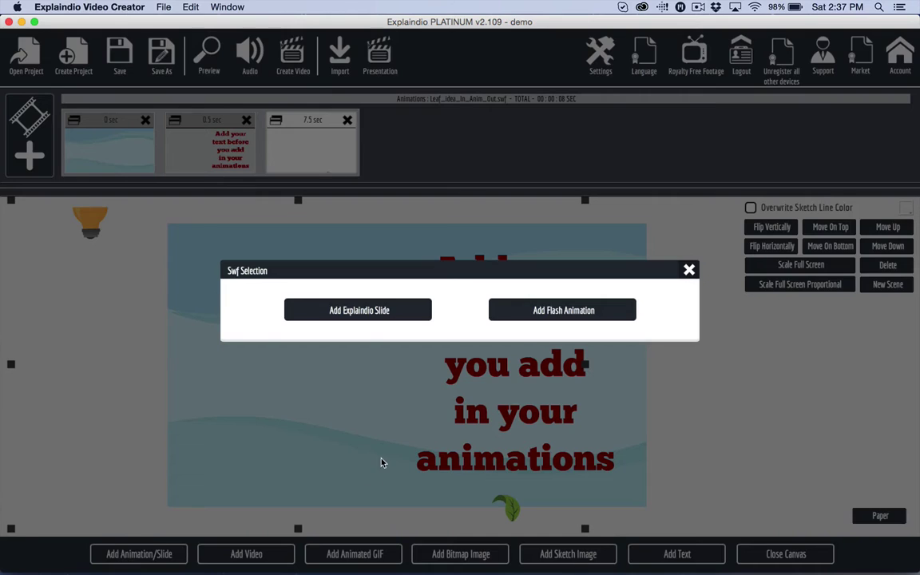
click(543, 313)
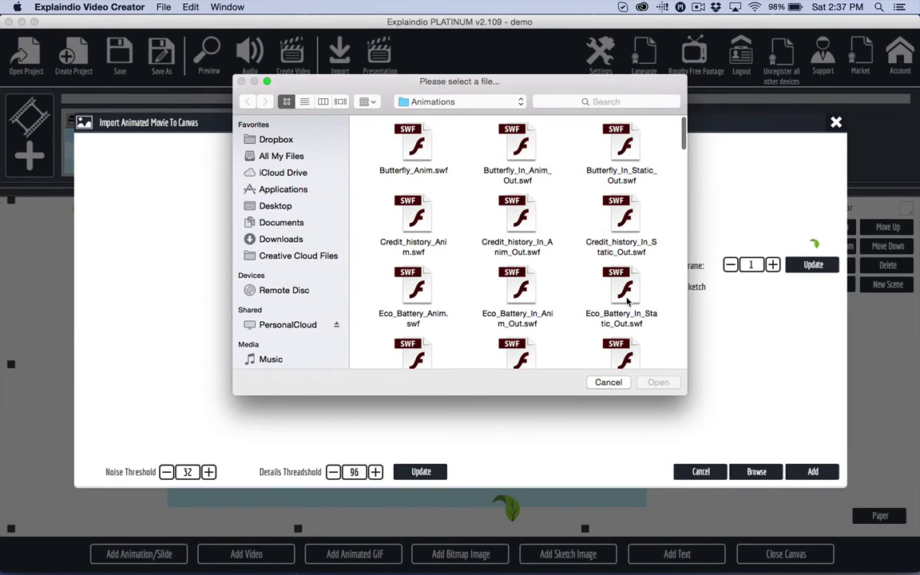
scroll(581, 196, down, 5)
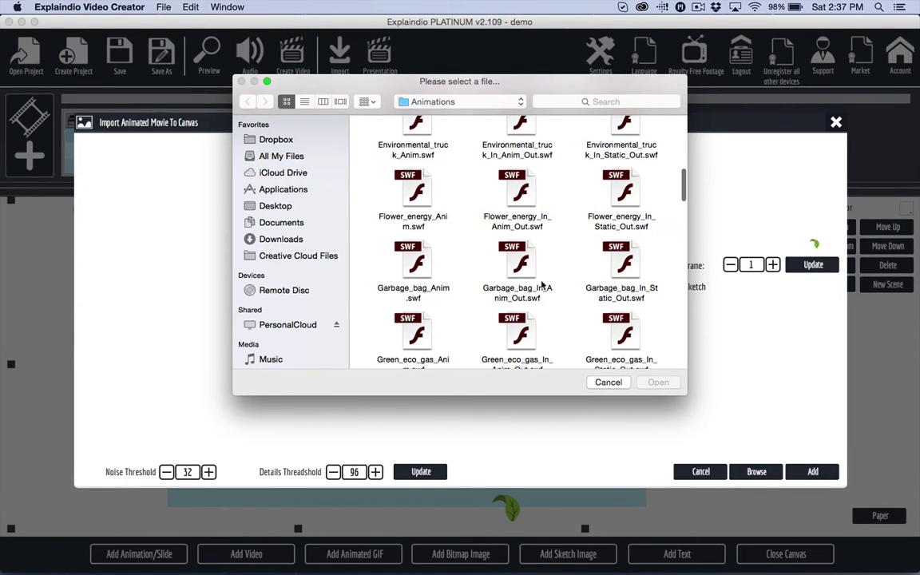
click(604, 383)
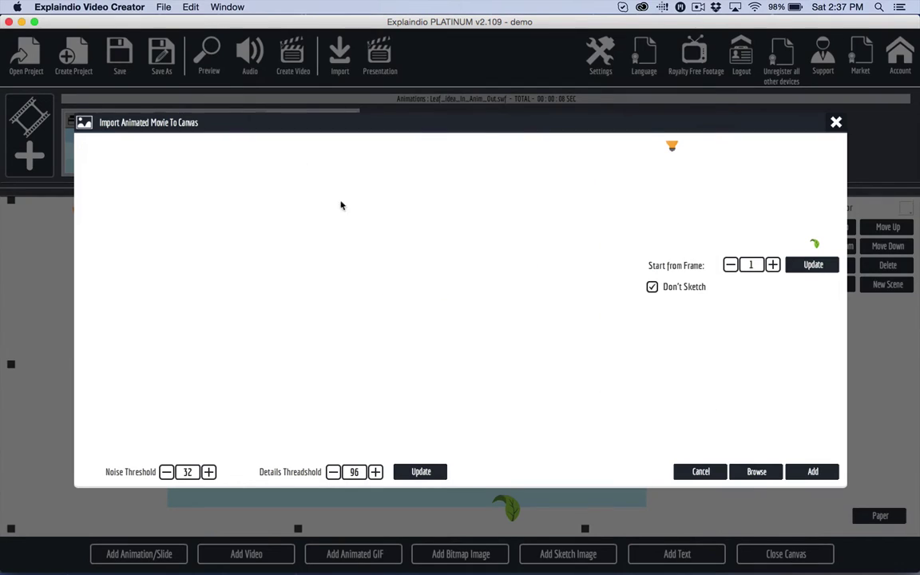
click(837, 124)
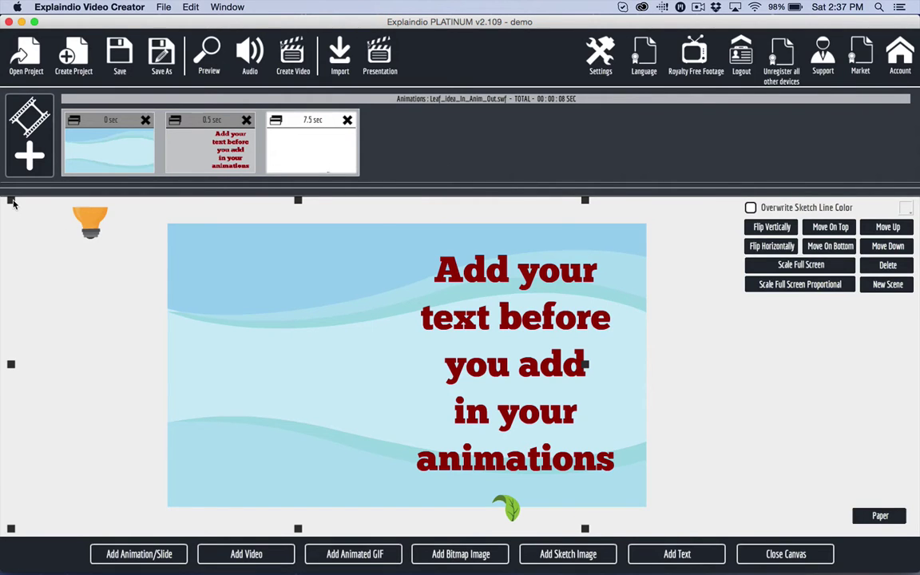
mouse_move(13, 204)
mouse_down()
mouse_move(144, 282)
mouse_move(58, 213)
mouse_move(8, 192)
mouse_up()
drag(143, 307, 128, 313)
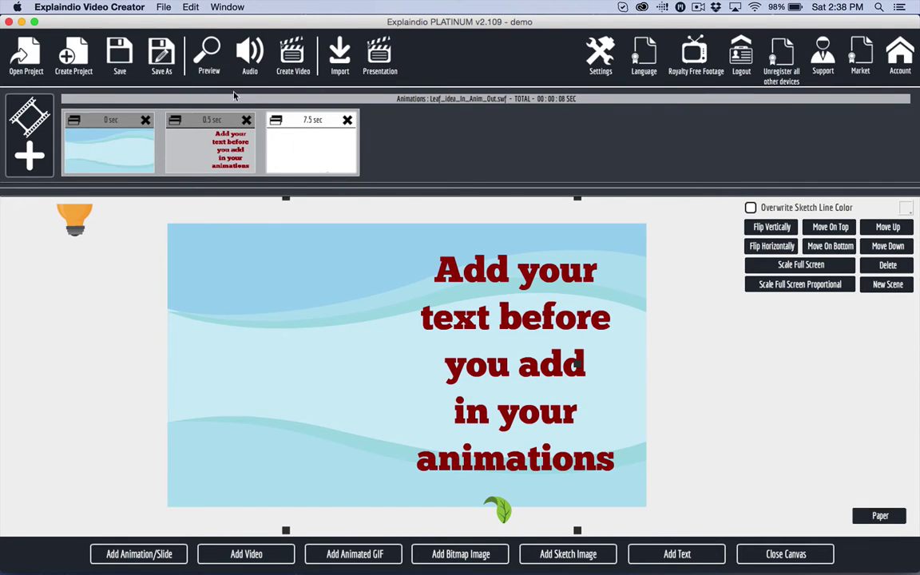
click(211, 54)
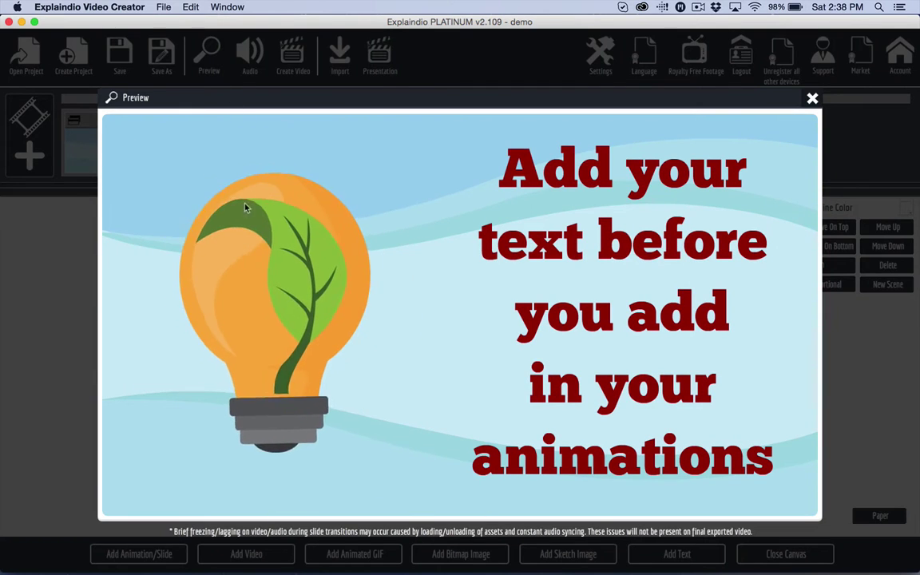
click(812, 98)
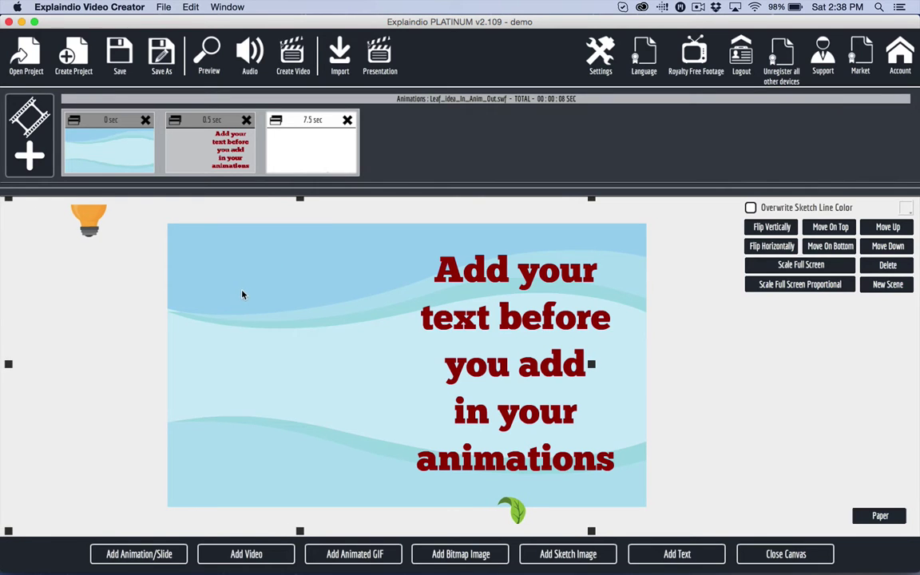
click(208, 53)
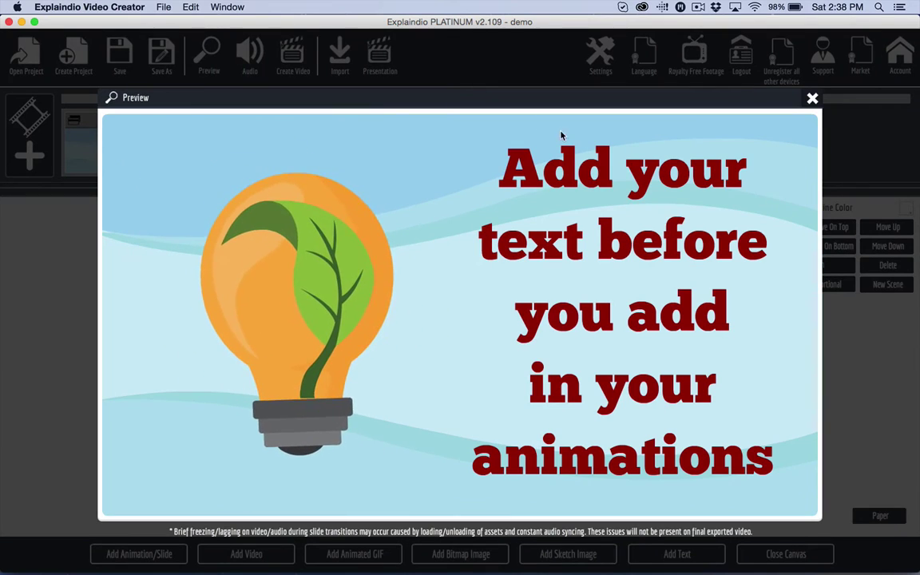
click(812, 98)
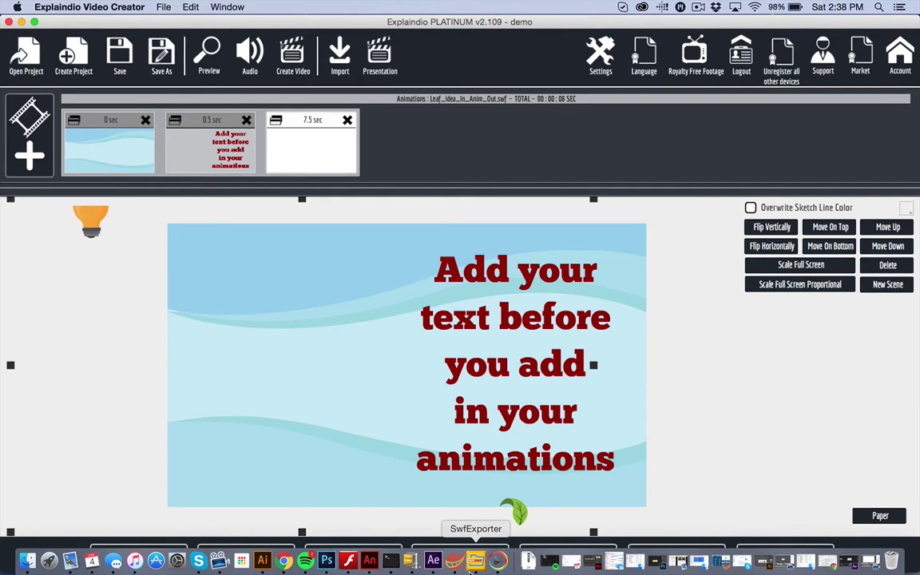
Step: Switch to After Effects and play, then stop, a preview of Comp 1's AniBits layers
click(433, 561)
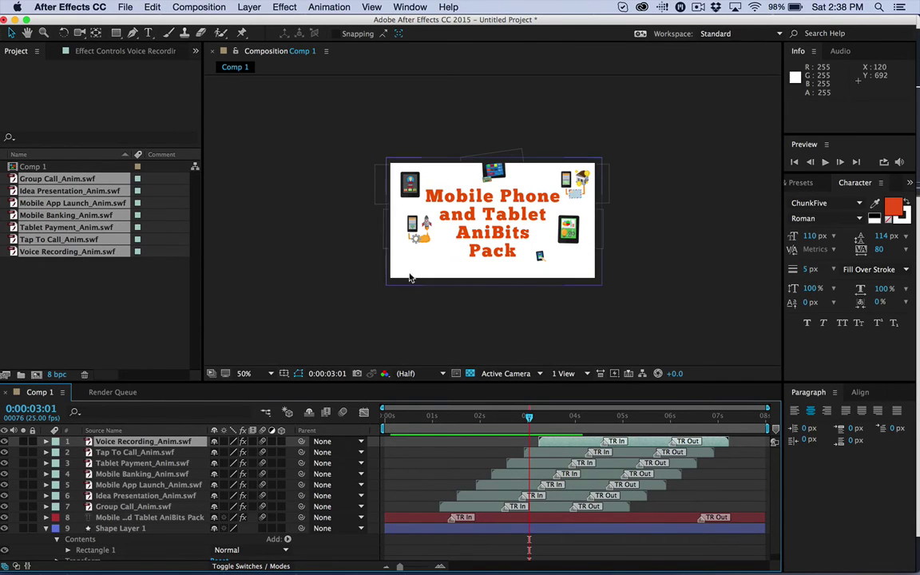
key(space)
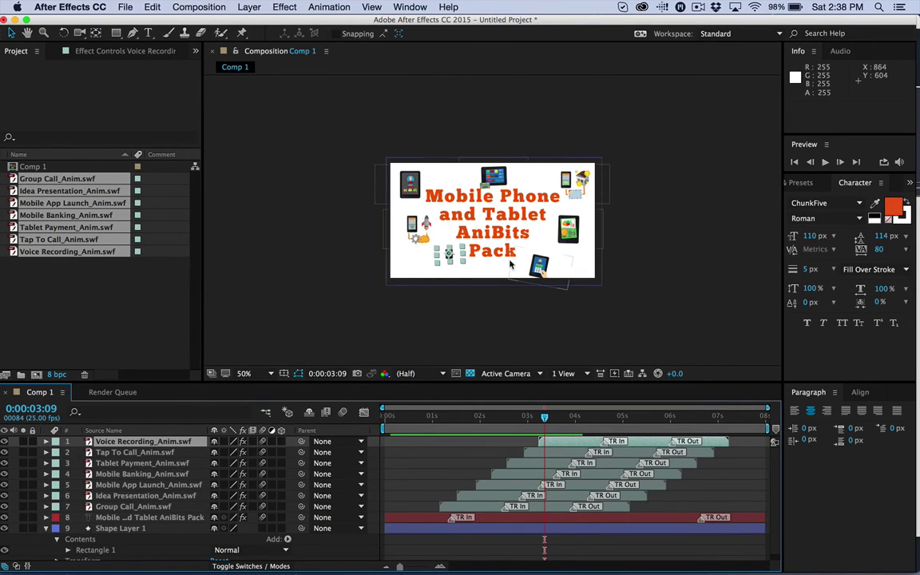
key(space)
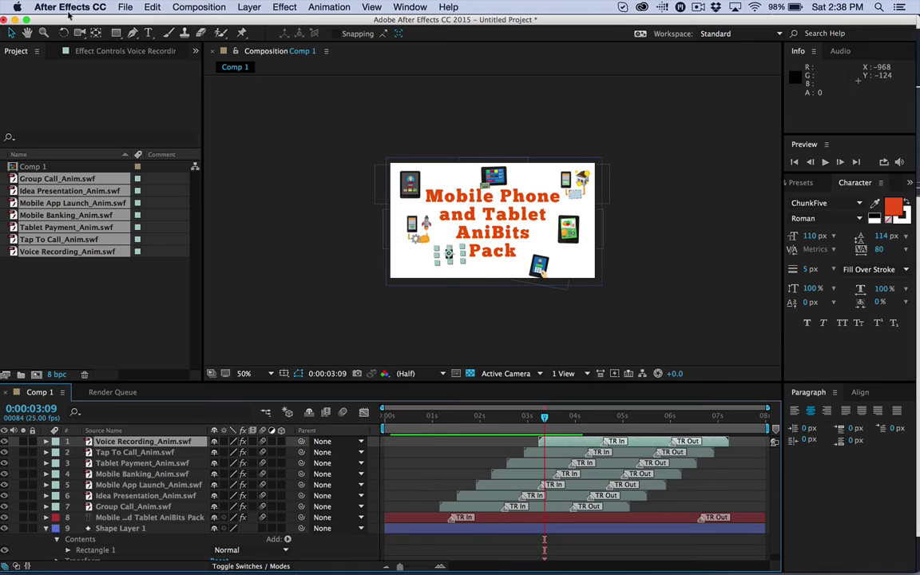
Step: Minimize After Effects, bring up SwfExporter, then restore the untitled ScreenFlow project
click(15, 20)
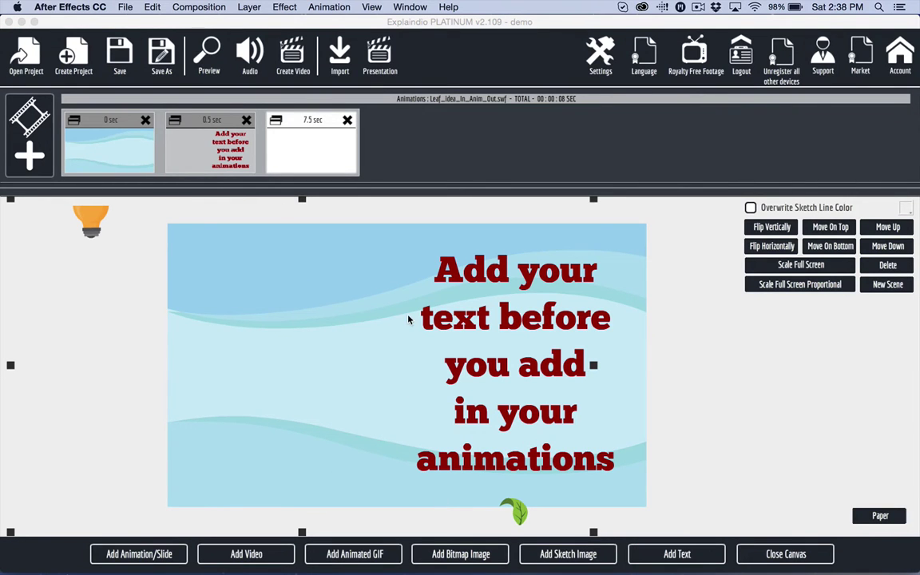
mouse_move(612, 569)
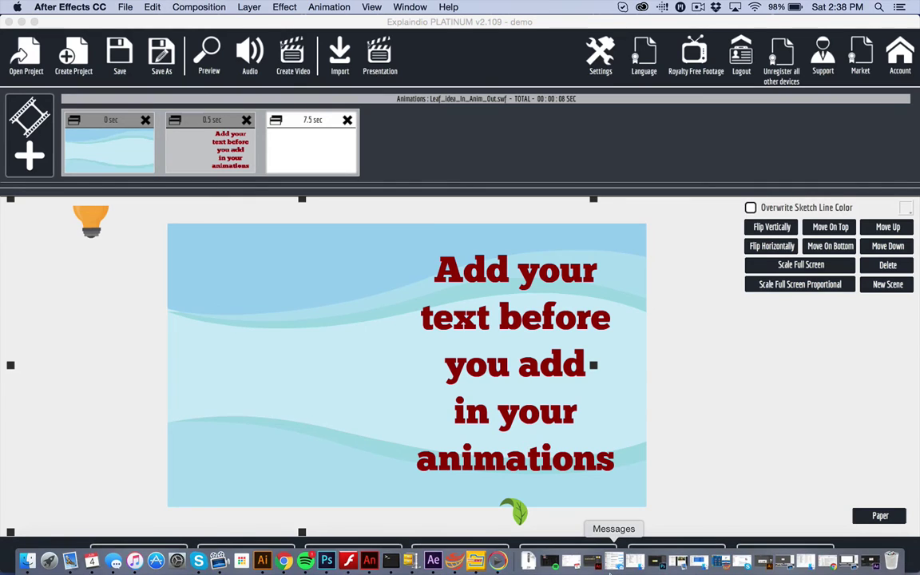
click(478, 564)
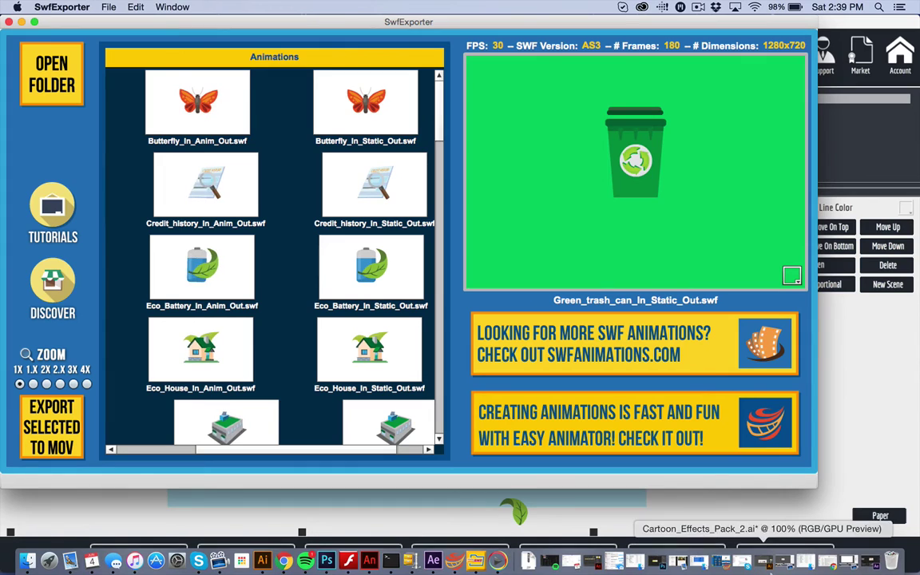
click(844, 561)
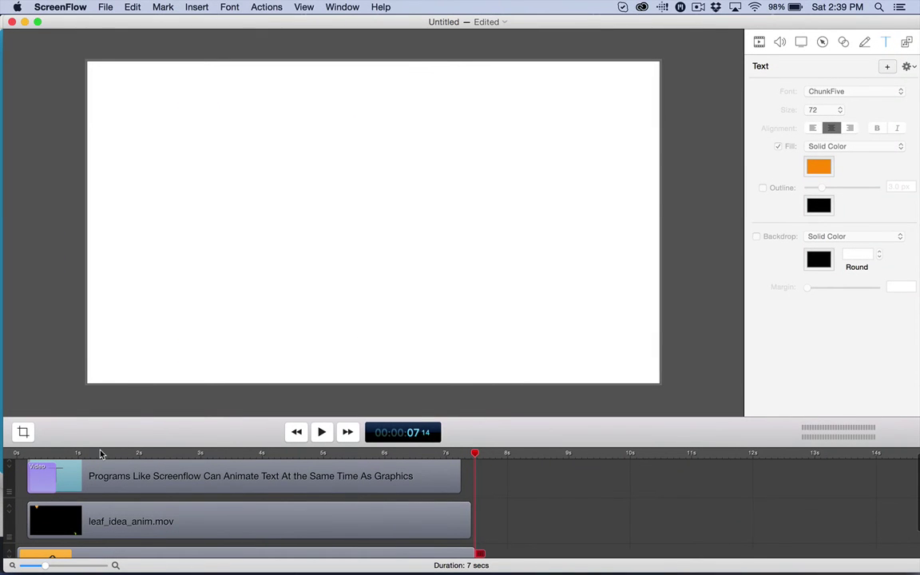
drag(101, 454, 8, 452)
key(space)
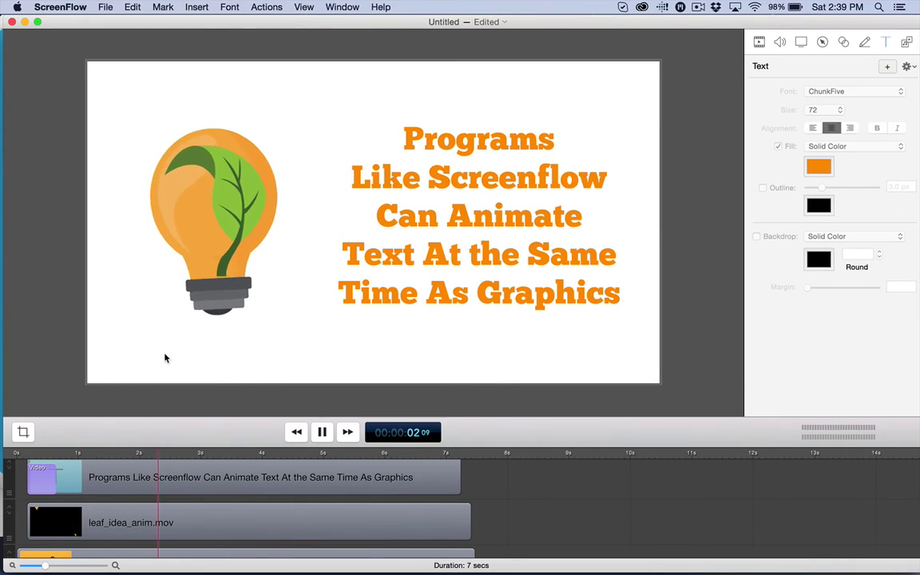
key(space)
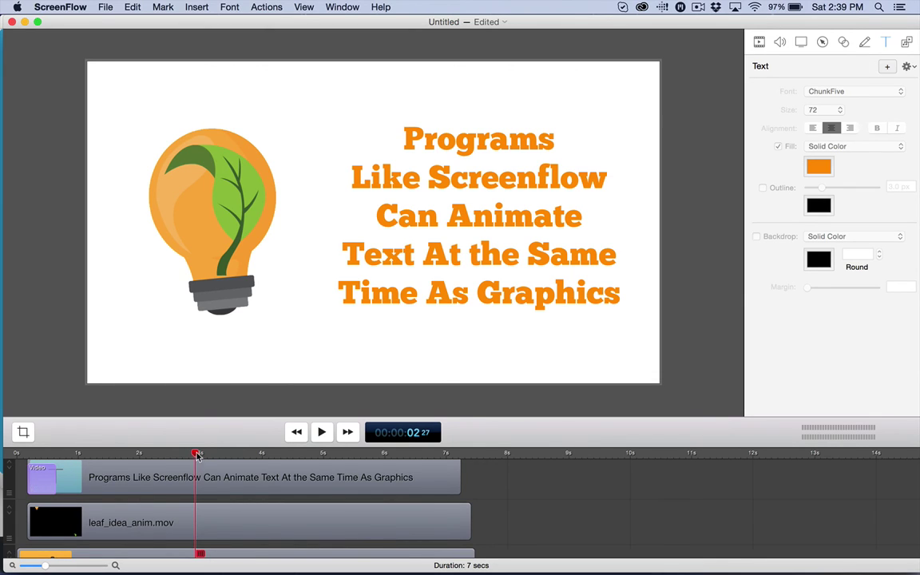
drag(196, 452, 13, 446)
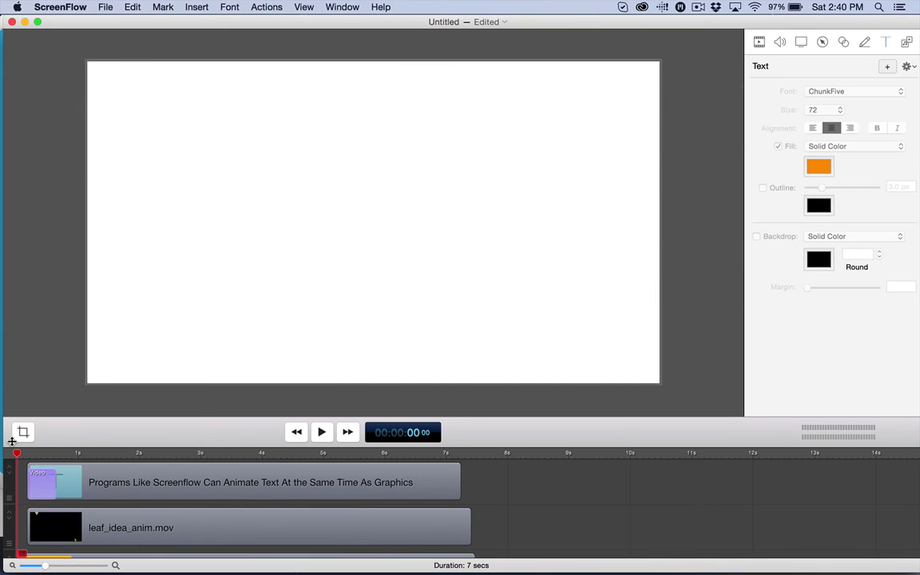
key(space)
key(space)
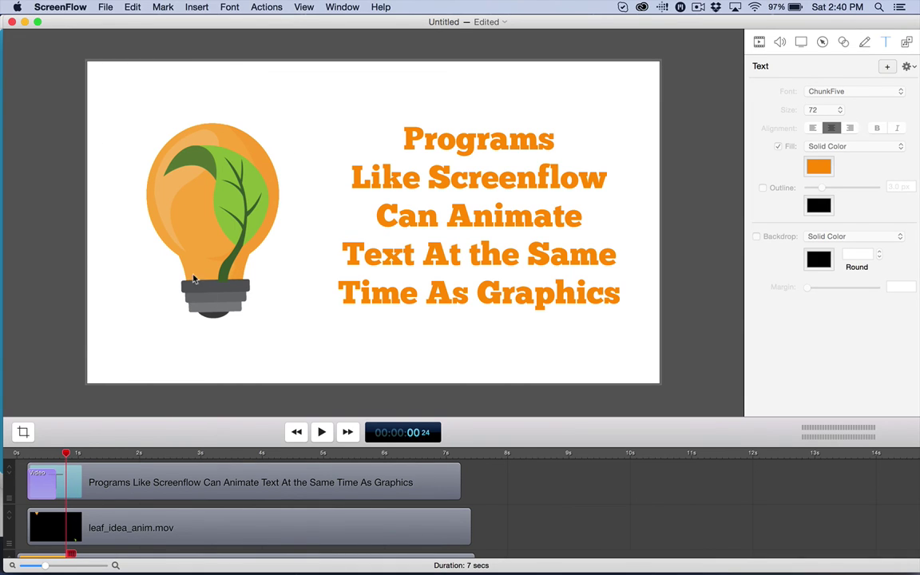
drag(65, 452, 2, 455)
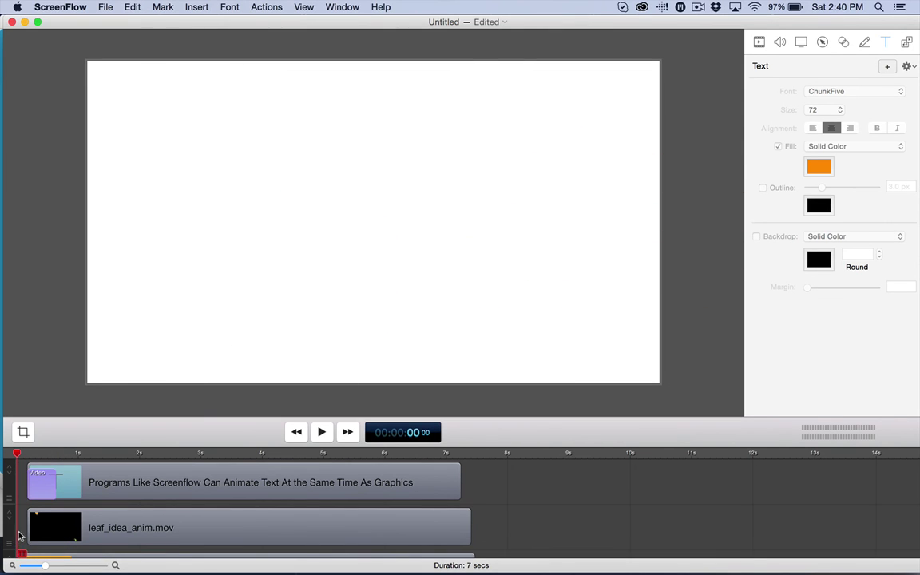
key(space)
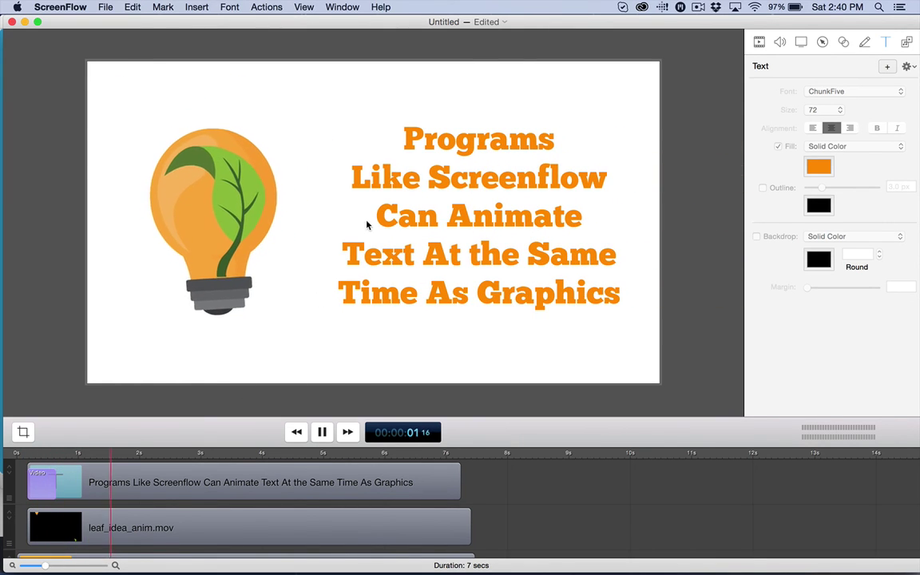
key(space)
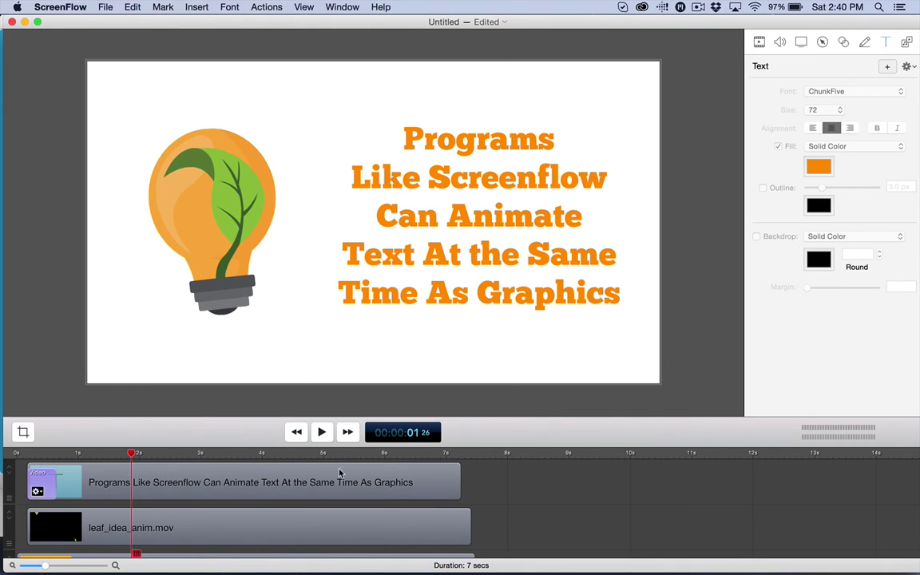
drag(308, 454, 371, 455)
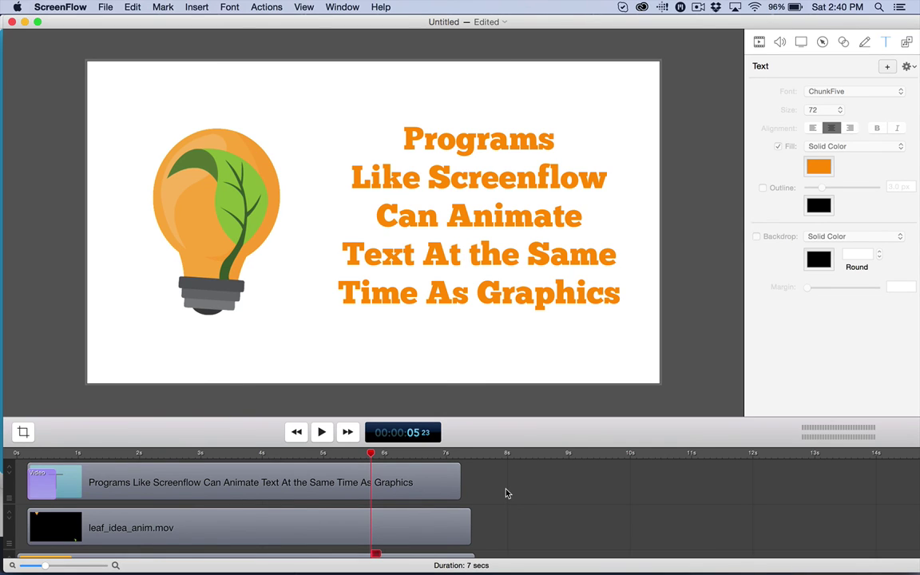
click(372, 454)
drag(372, 454, 259, 455)
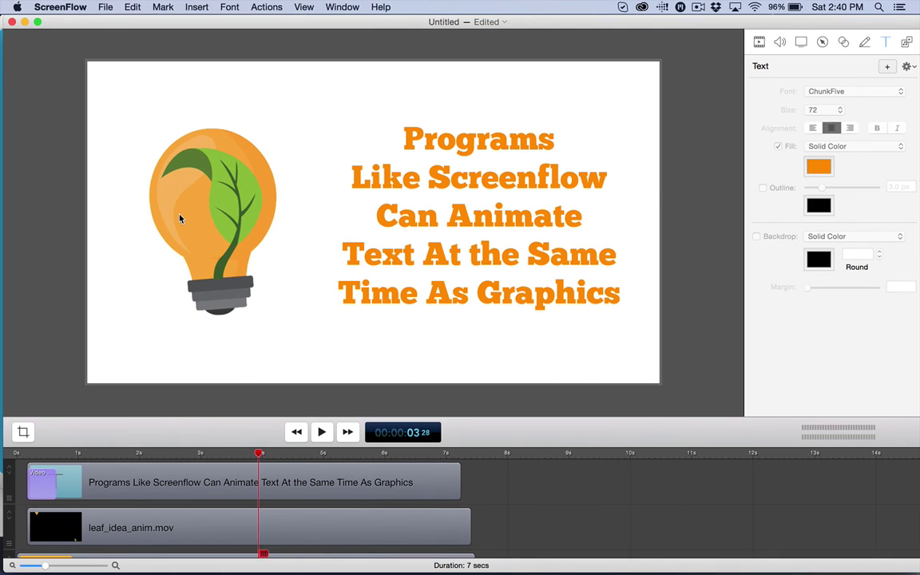